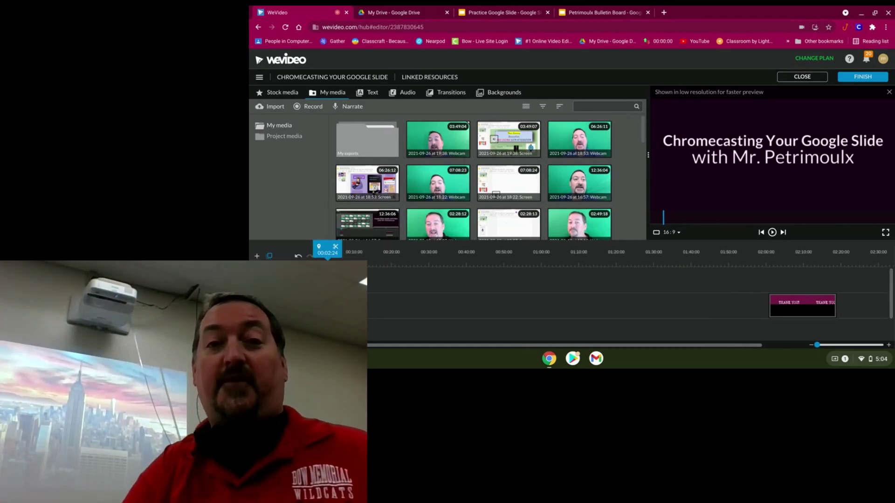
Set the Practice Google Slide deck's publish-to-web auto-advance to every 5 seconds, then select slide 1's audio icon
click(500, 16)
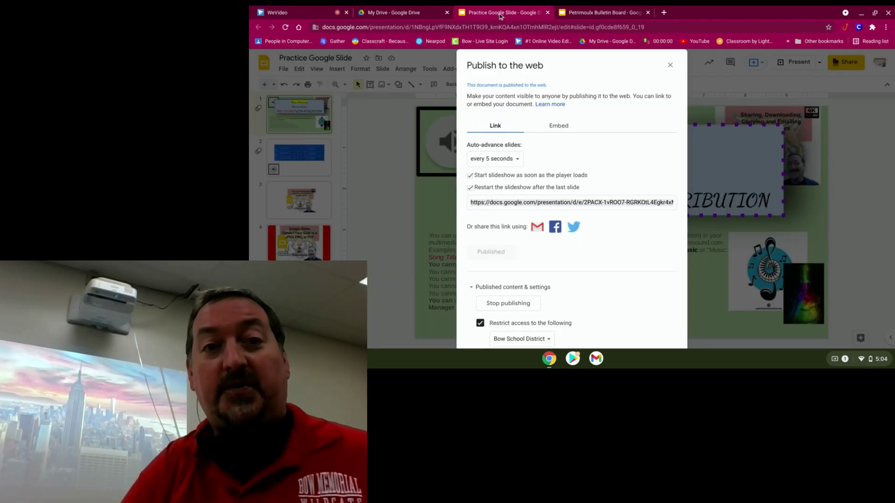
click(670, 66)
click(284, 69)
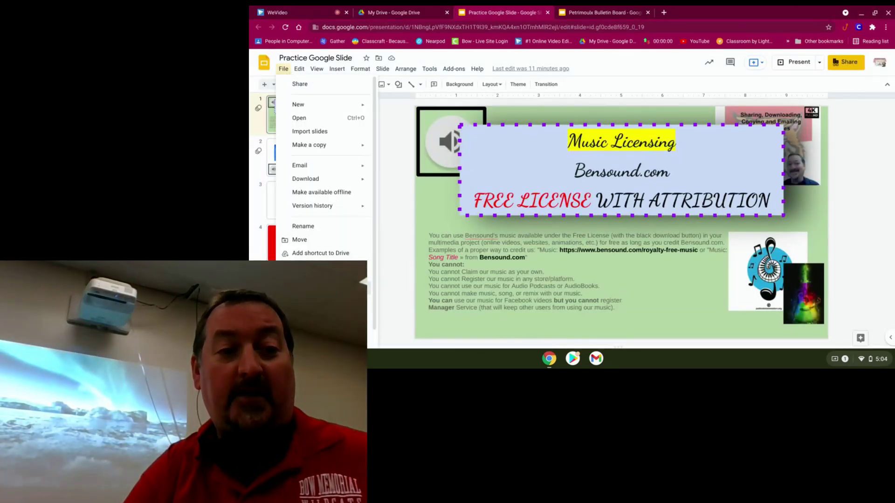
click(307, 287)
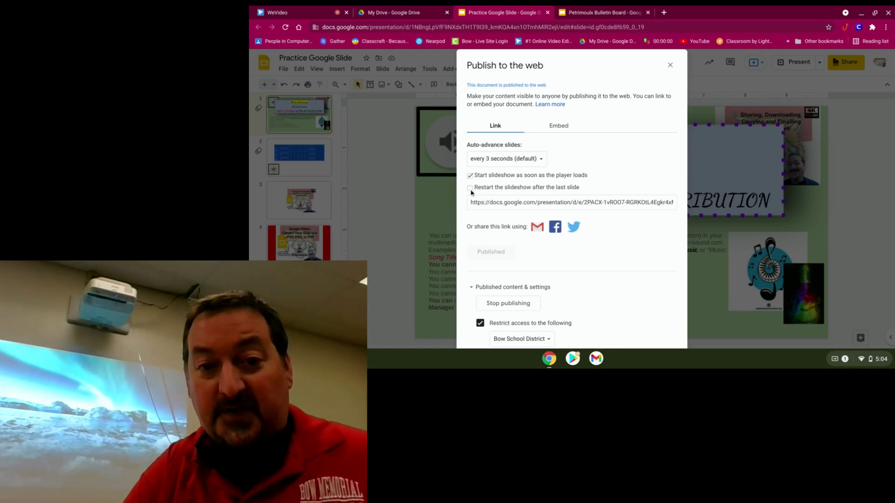
click(530, 160)
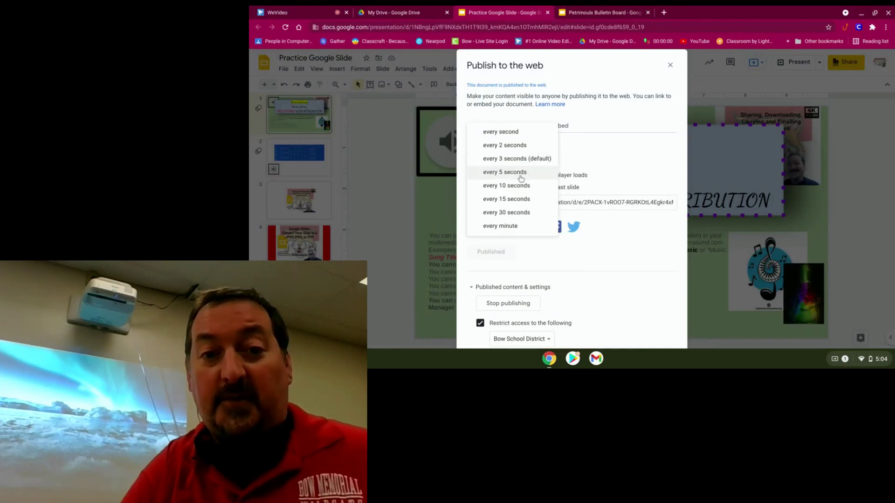
click(517, 173)
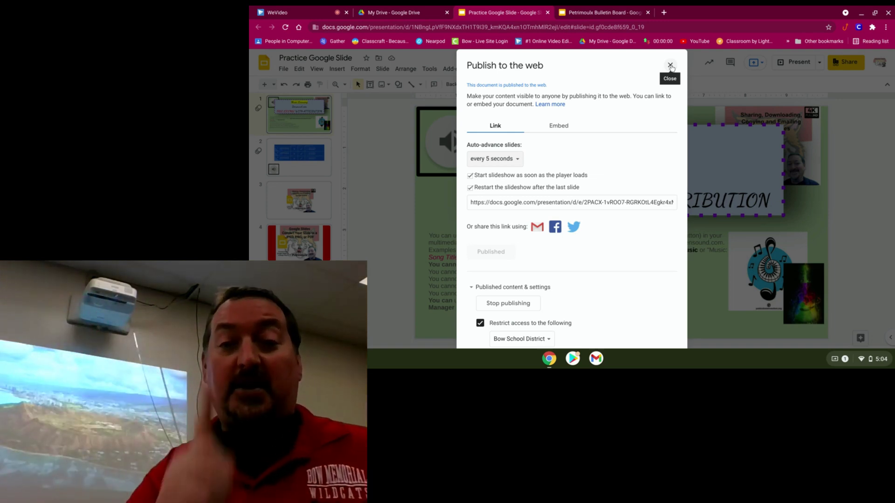
click(671, 64)
click(448, 141)
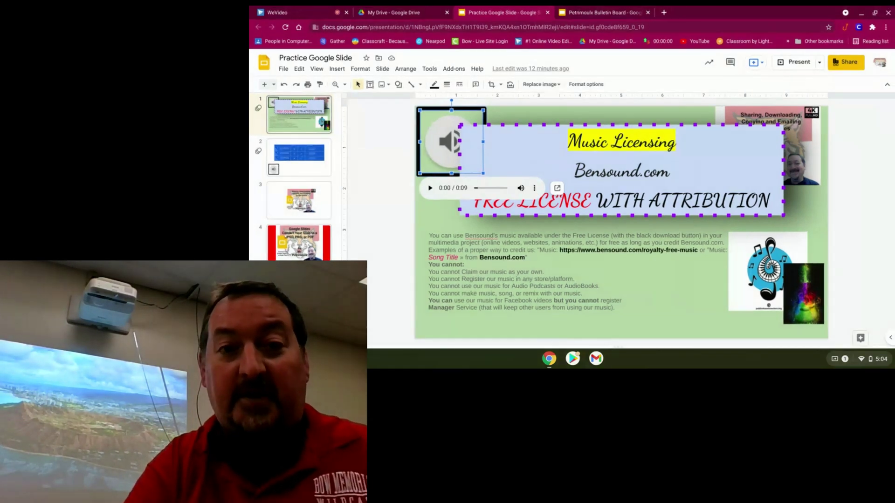
Delete the audio icons from slide 1 and the table slide 2
key(Delete)
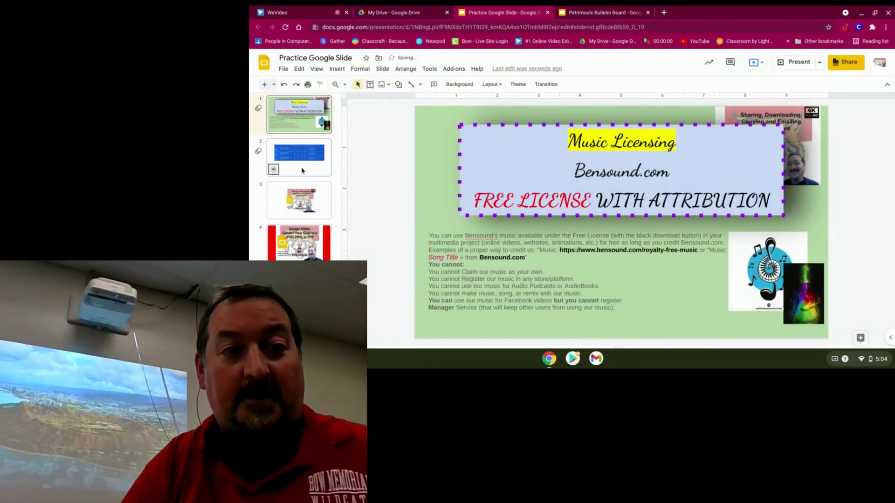
click(302, 170)
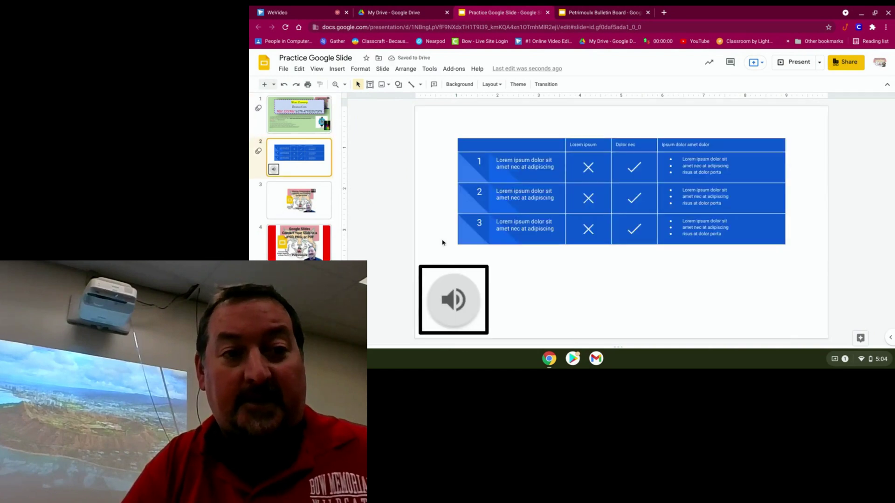
click(454, 278)
key(Delete)
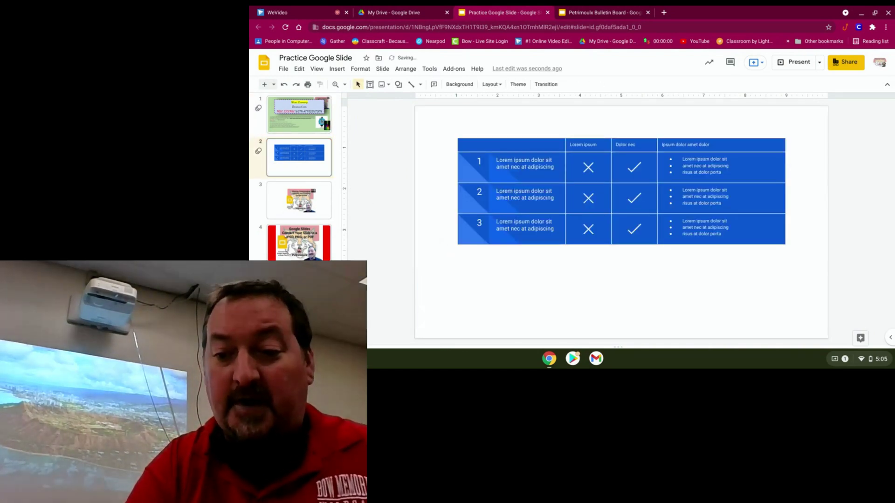
click(302, 130)
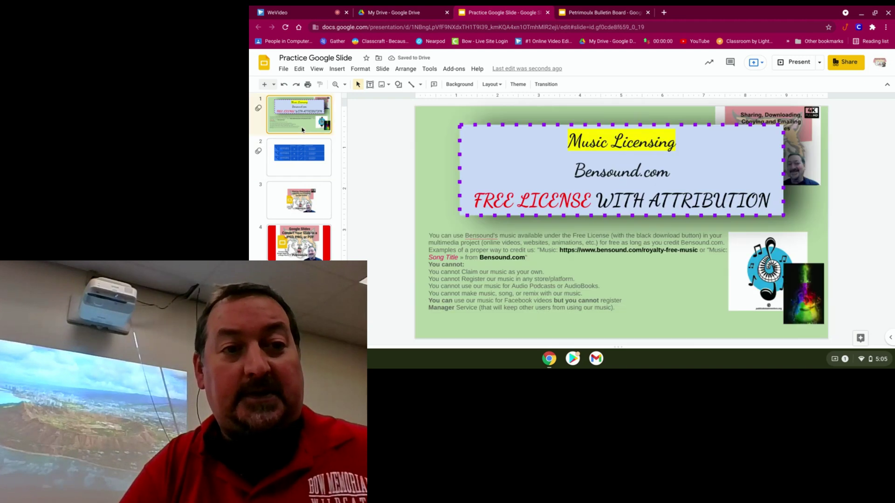
Publish the slideshow to the web advancing every 5 seconds and select its link
click(283, 69)
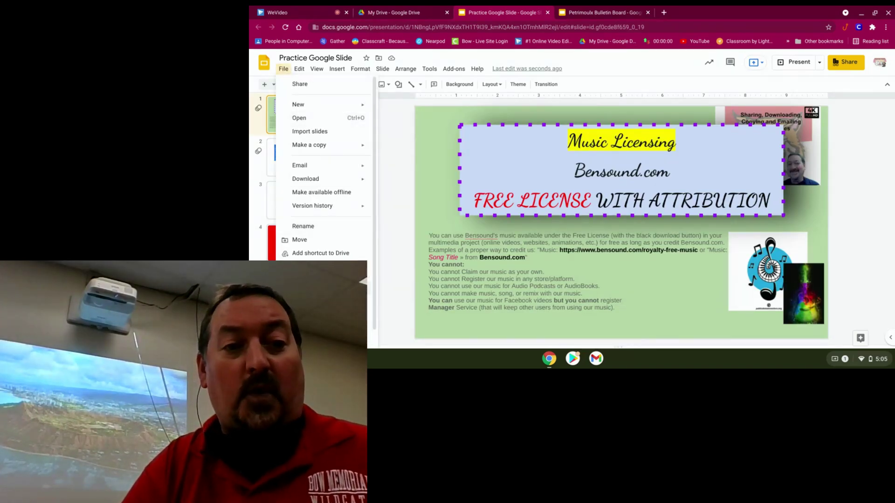
click(307, 288)
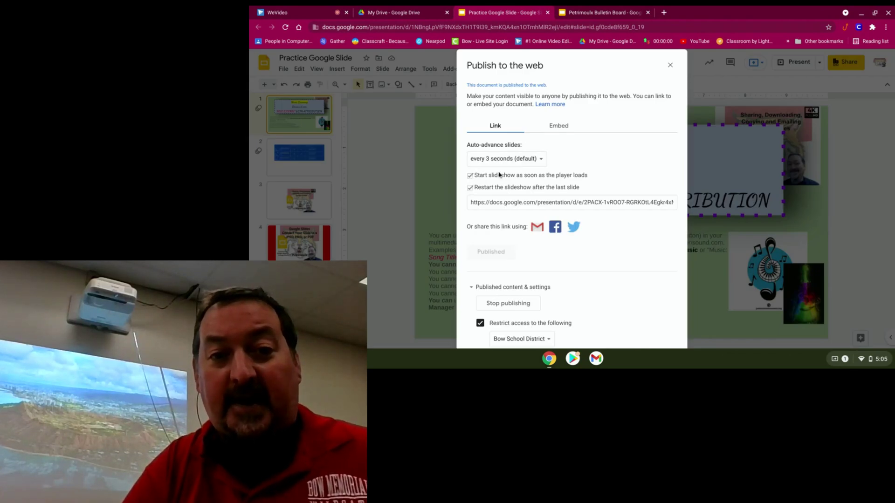
click(515, 159)
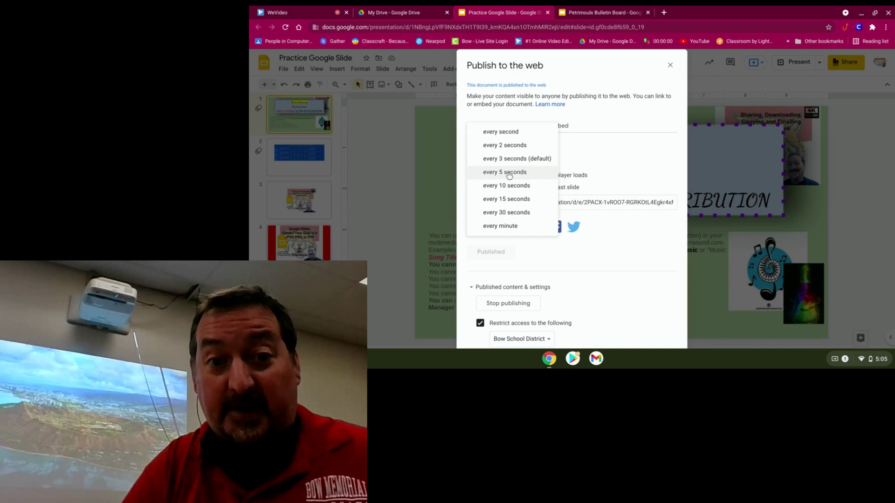
click(509, 175)
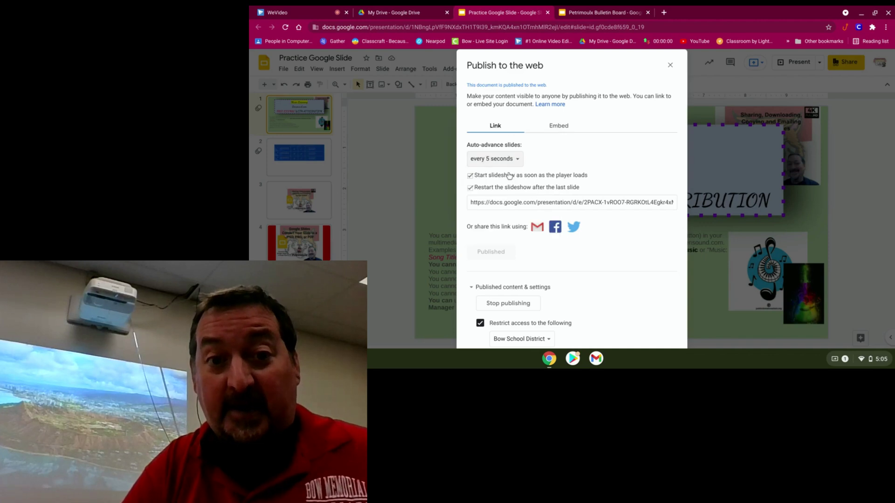
click(519, 201)
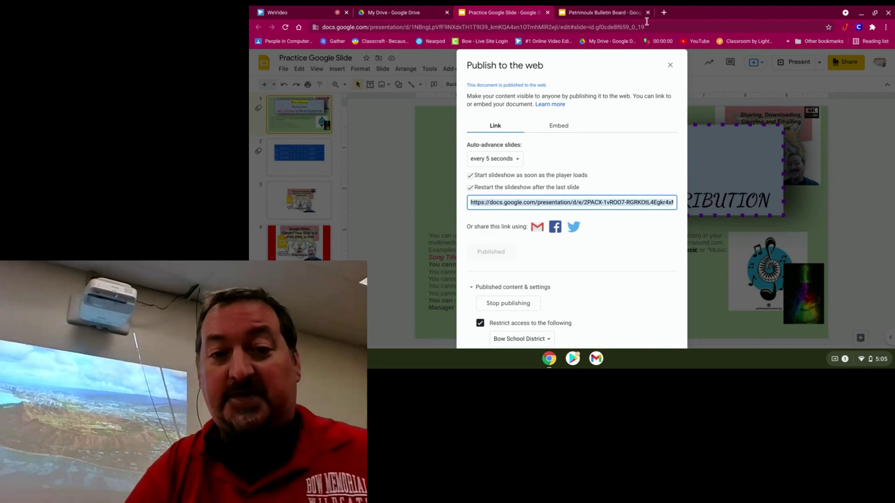
Load the published practice slideshow link in a new browser tab
click(664, 13)
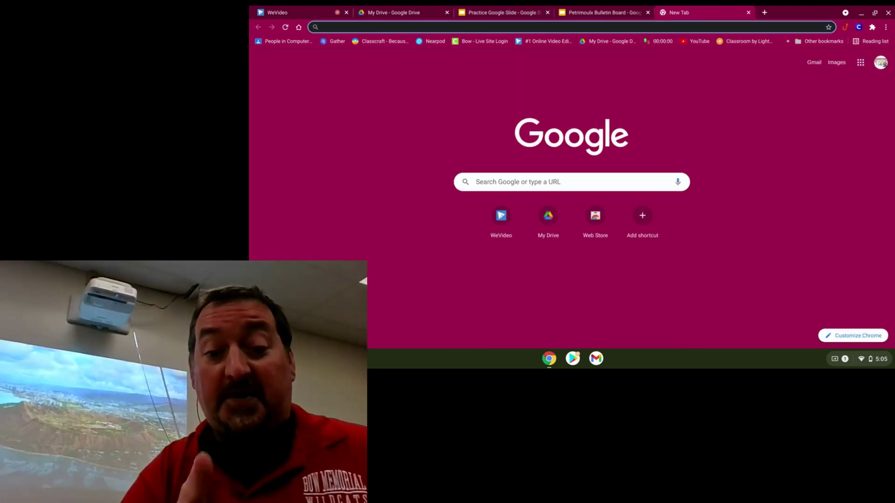
text(https://docs.google.com/presentation/d/e/2PACX-1vROO7-RGRKOtL4Egkr4xMfWF24dGyl4EzvxiyiH7oZwBOhVgrvZf5bNnnxCGLdy2kuy0dsEnFq6H_Ar/pub?start=true&loop=true&delayms=5000)
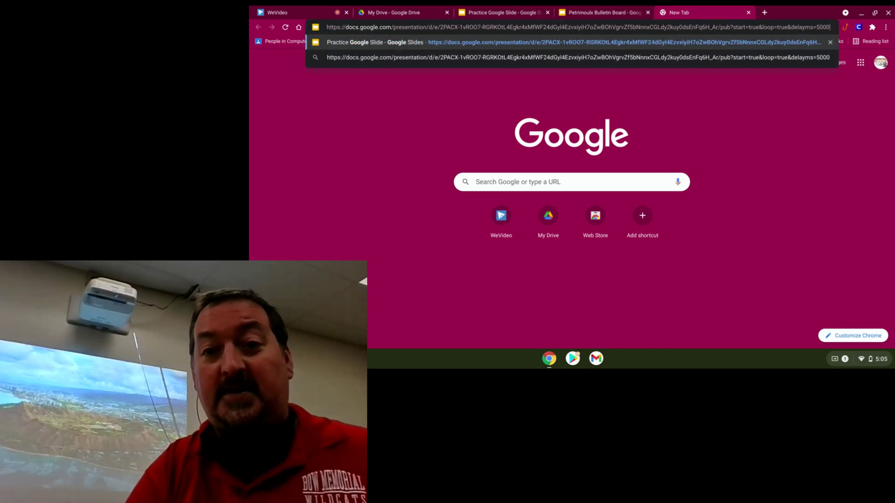
key(Return)
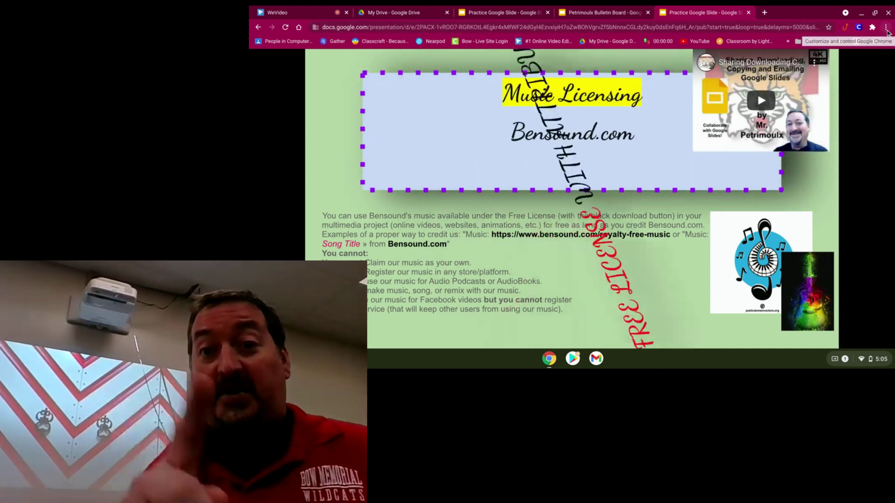
Cast the published slideshow tab to Library TV
click(886, 28)
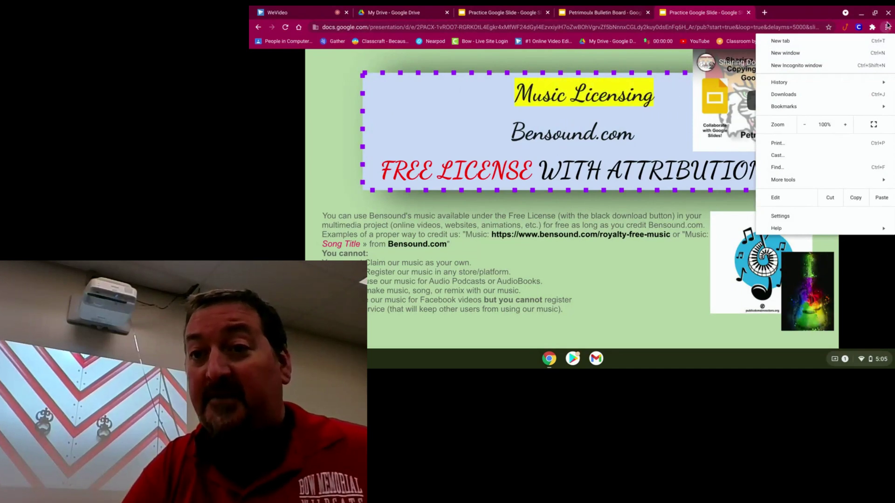
click(784, 157)
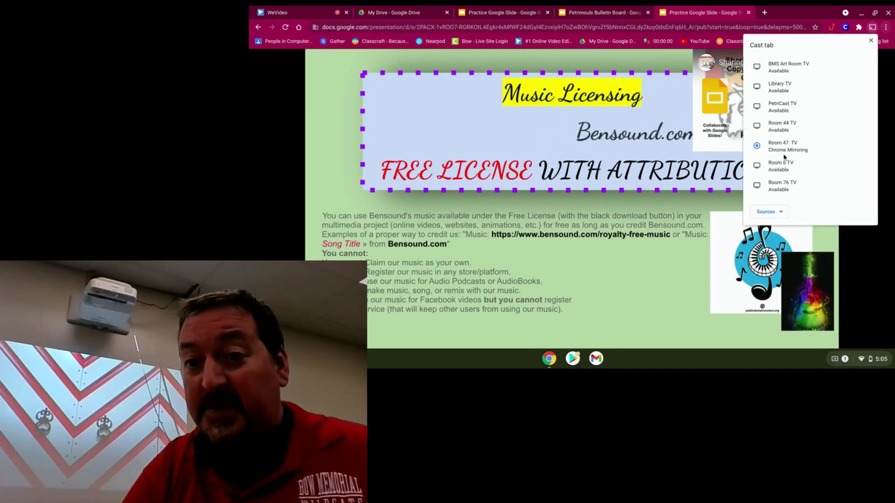
click(781, 89)
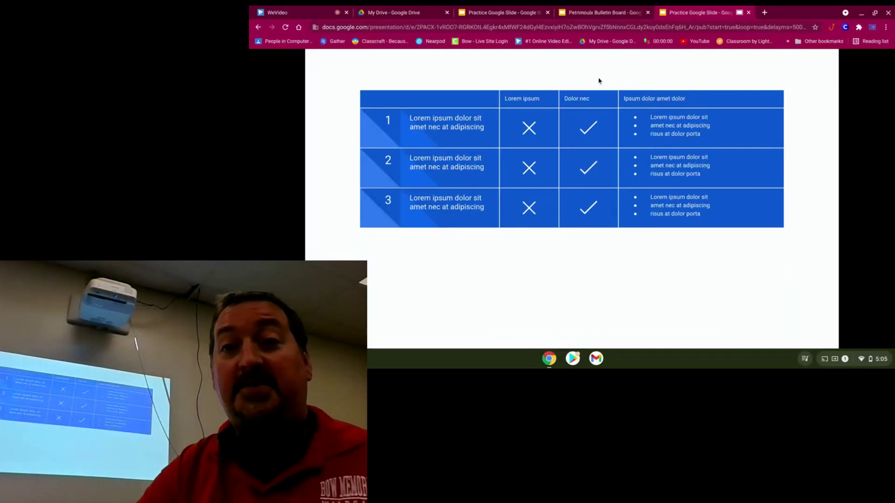
Check the practice deck's publish settings and My Drive, then open the Petrimoulx Bulletin Board presentation
click(588, 14)
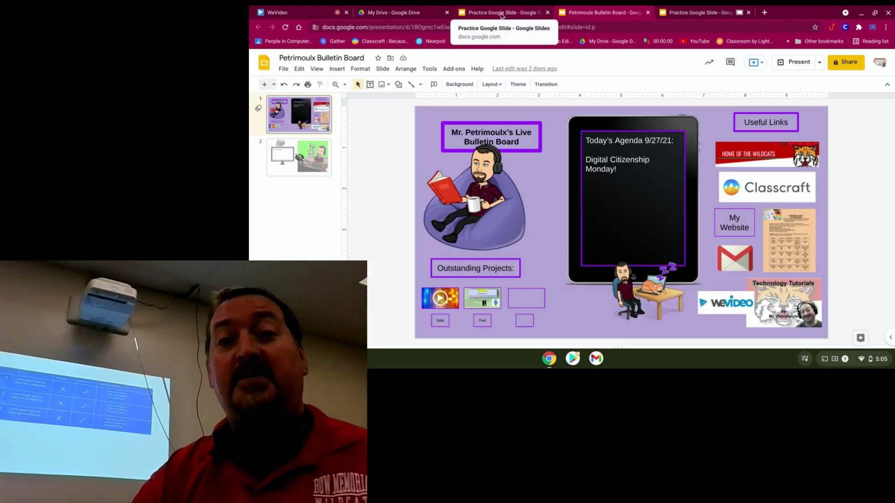
click(502, 16)
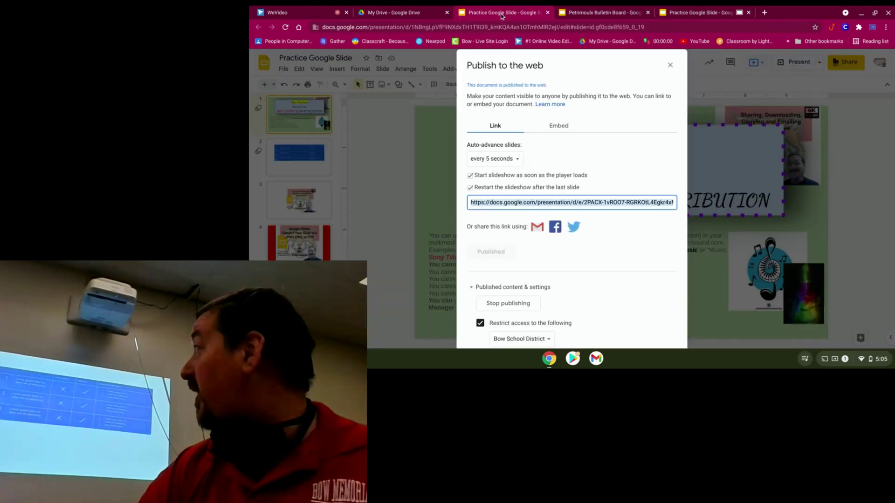
click(395, 18)
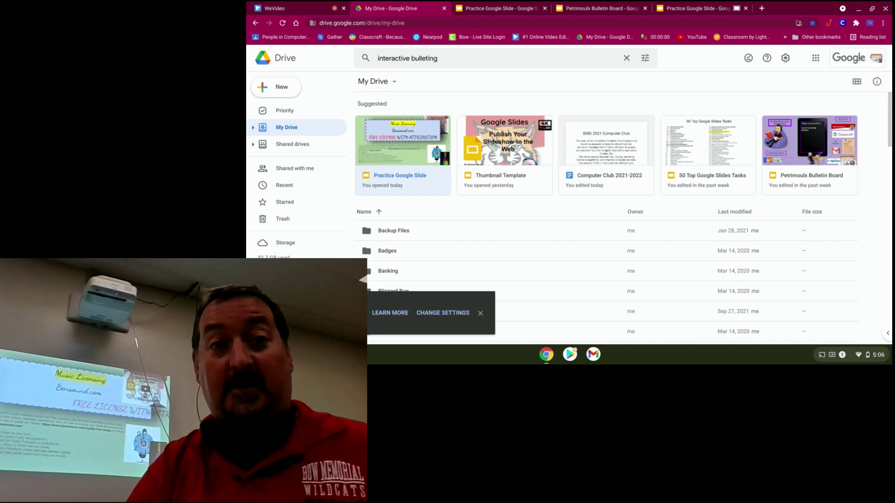
click(597, 9)
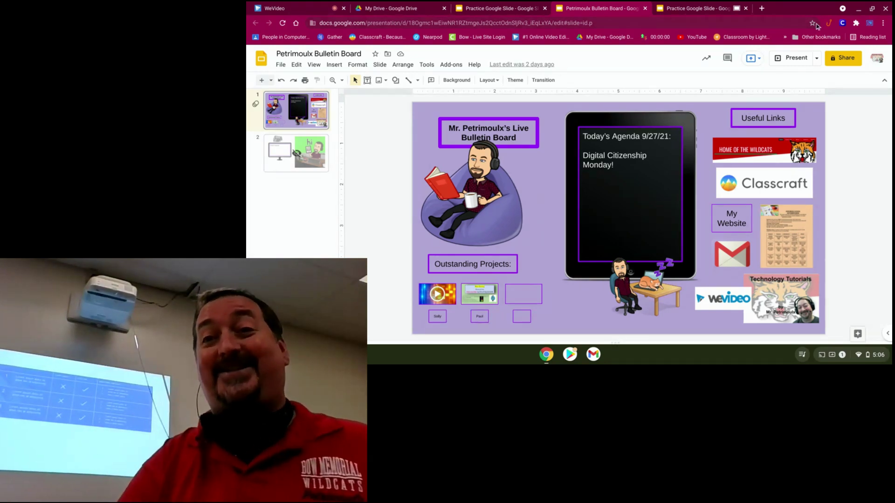
Bring up the cast device list from the published practice slideshow tab
click(704, 10)
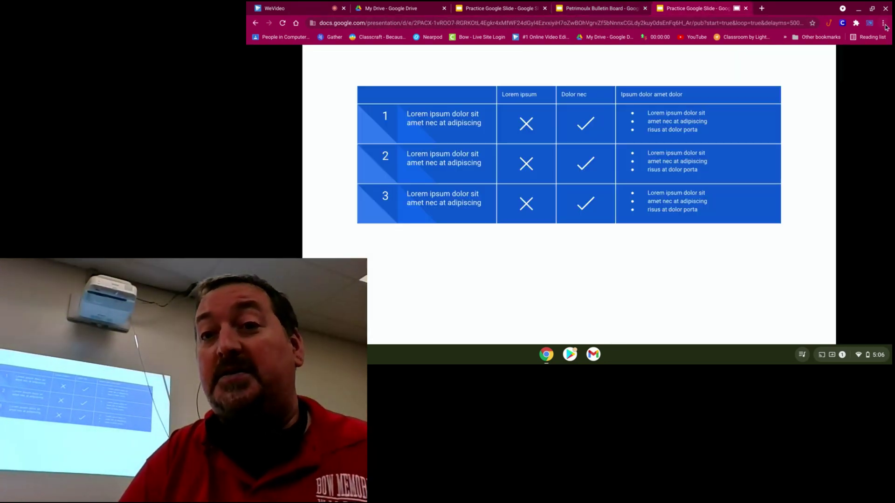
click(883, 23)
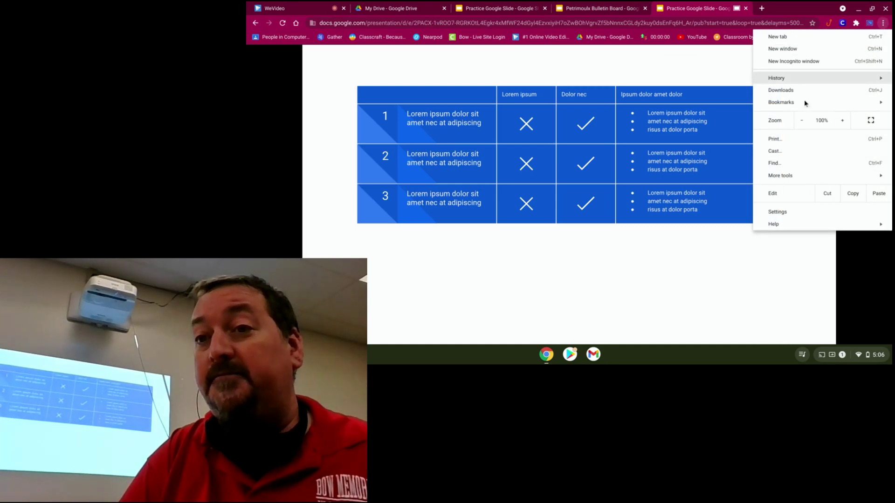
click(782, 155)
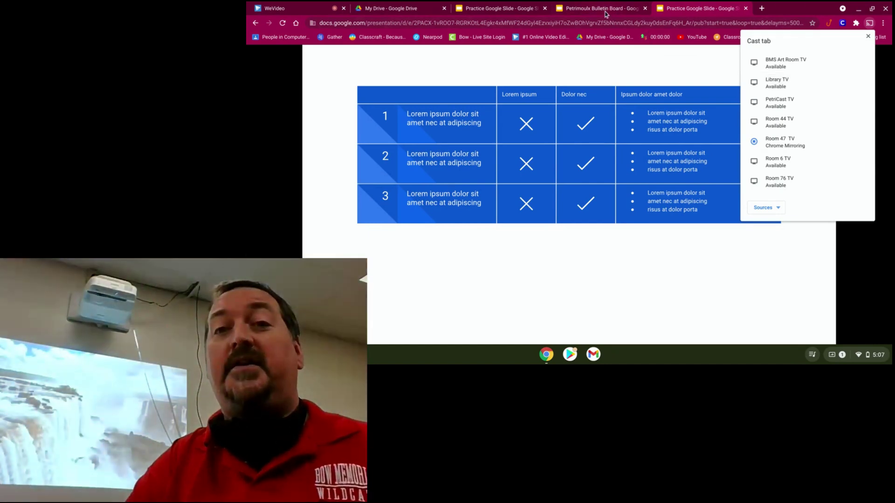
Cast the Petrimoulx Bulletin Board tab to Library TV instead
key(ctrl+shift+Tab)
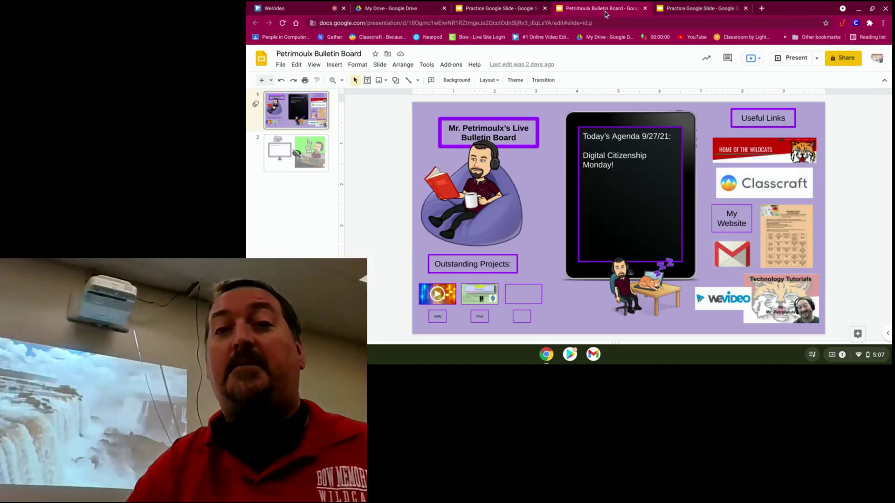
click(884, 24)
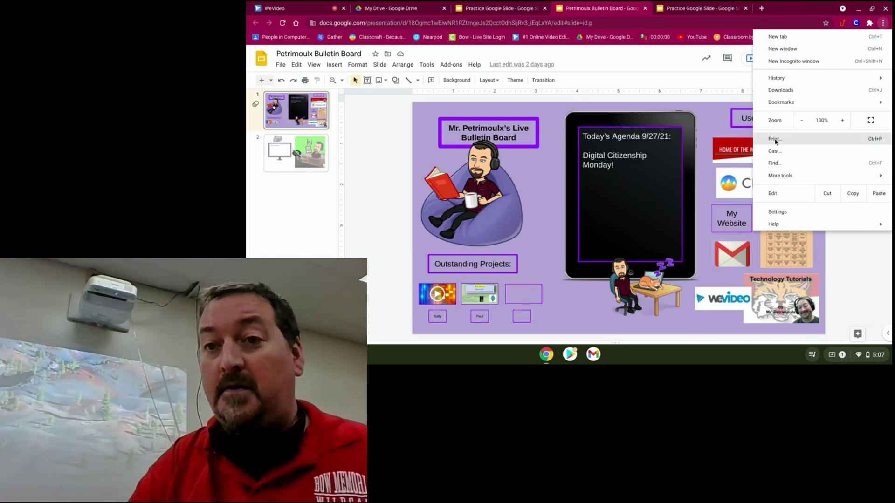
click(775, 151)
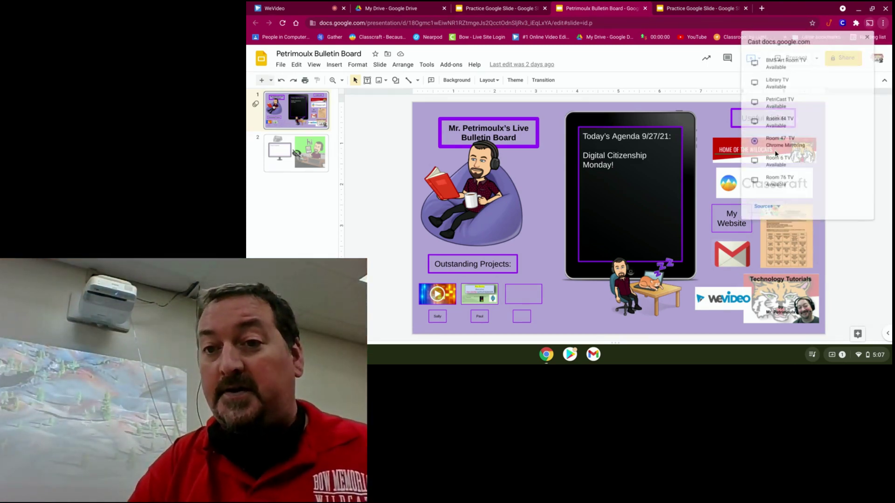
click(777, 84)
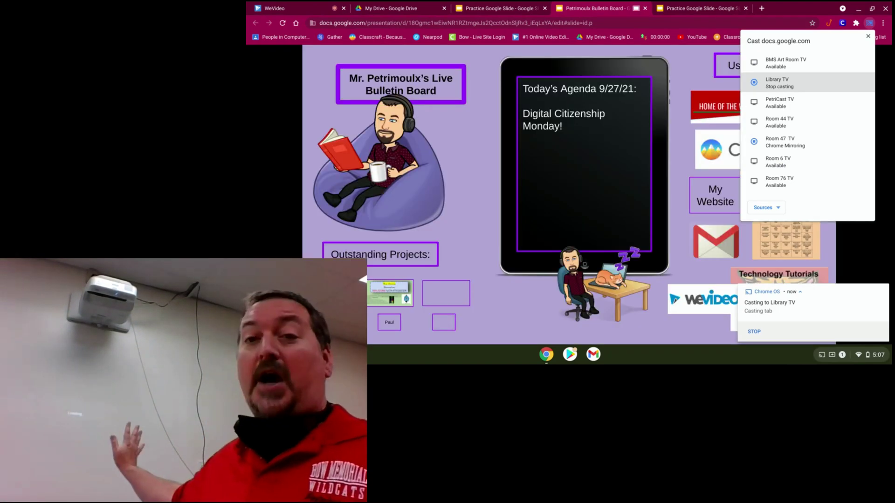
Close the cast device list so the bulletin board's first slide stays presenting full screen
click(598, 8)
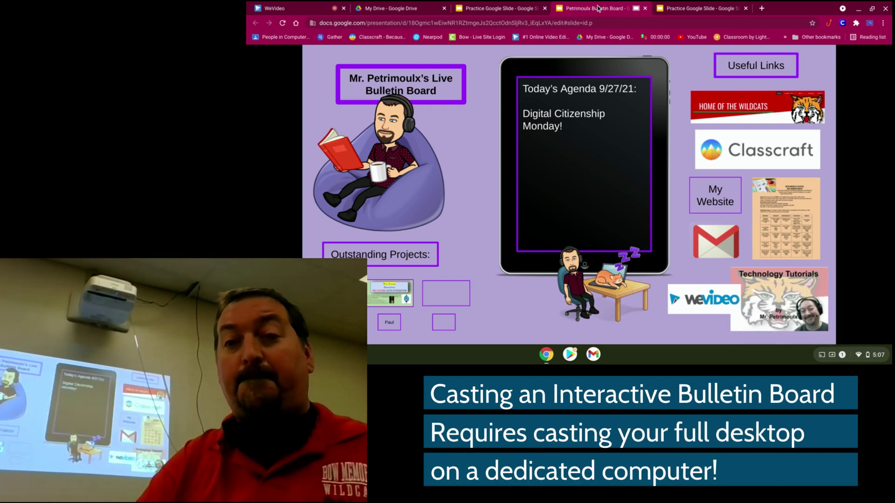